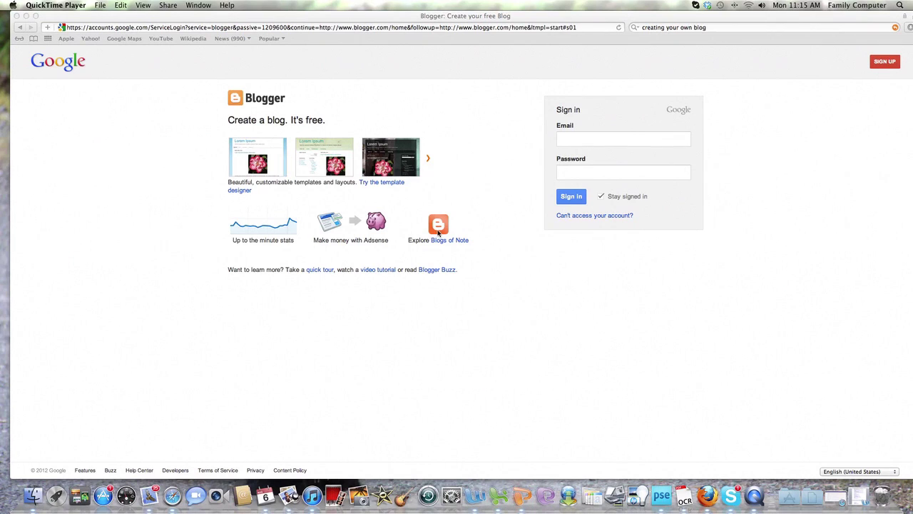
Step: Sign in to Blogger with the account's e-mail address and password
click(564, 139)
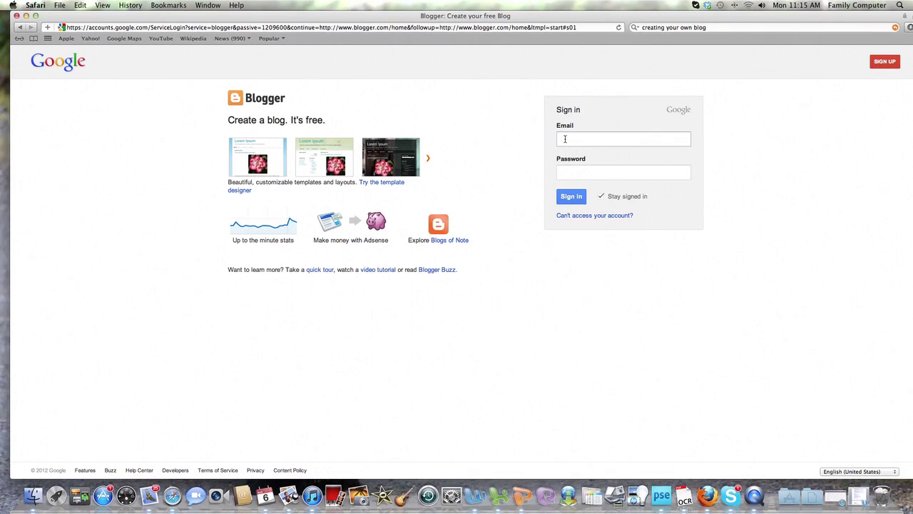
click(564, 139)
text(dk)
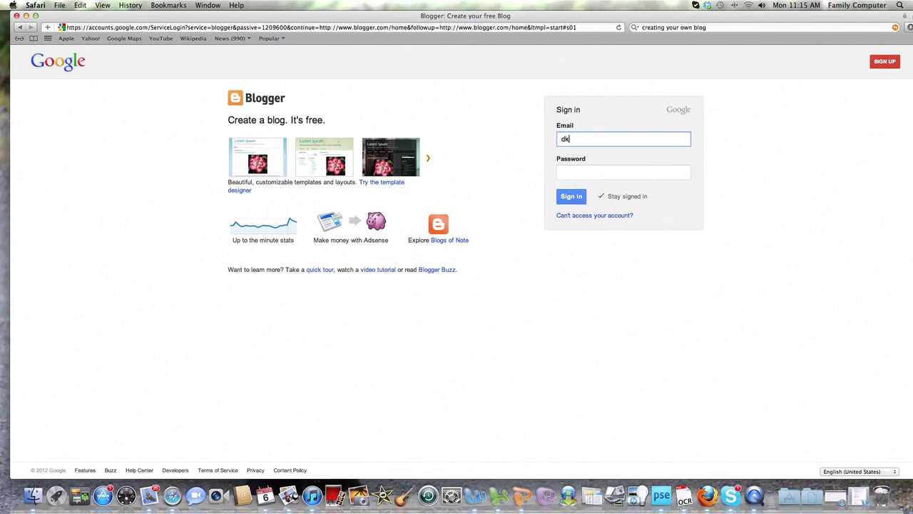
key(BackSpace)
key(BackSpace)
key(Tab)
text(********)
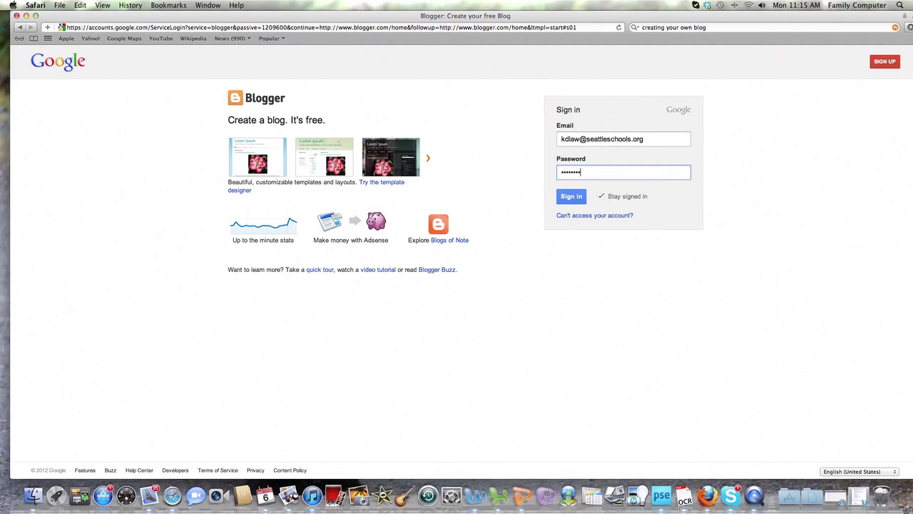
click(571, 198)
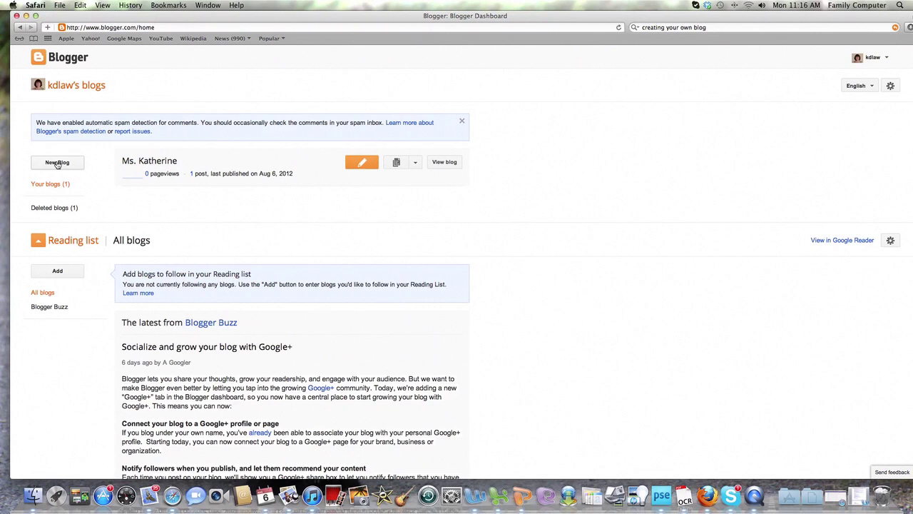
Step: Create the blog 'Tech Example' at techexample2.blogspot.com with the Simple template
click(57, 163)
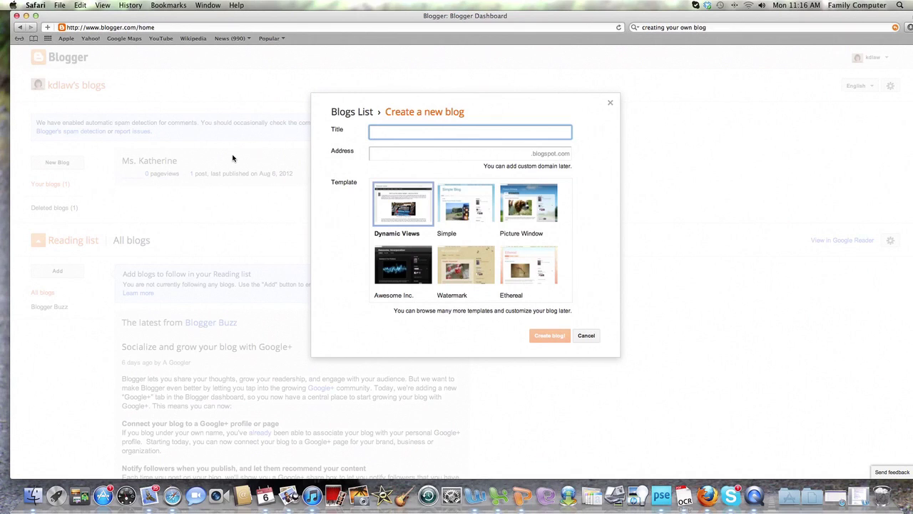
text(Tech Example)
click(472, 155)
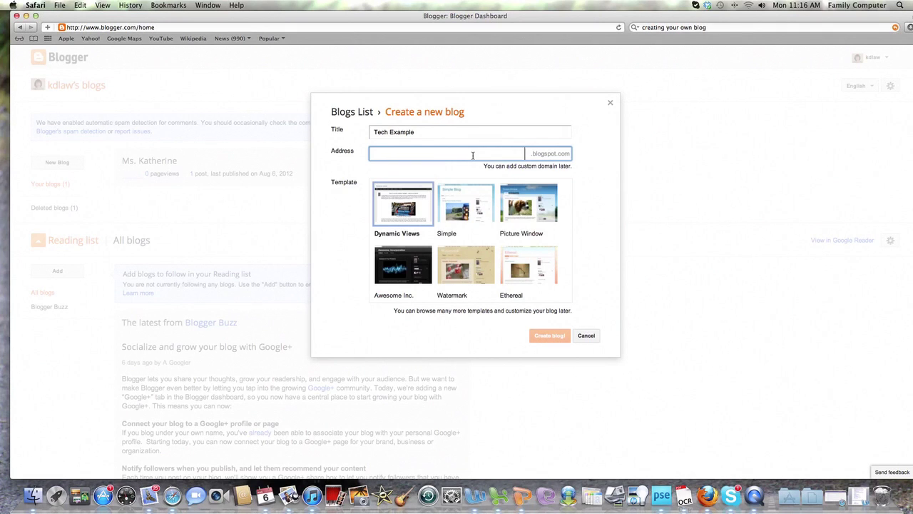
text(tech)
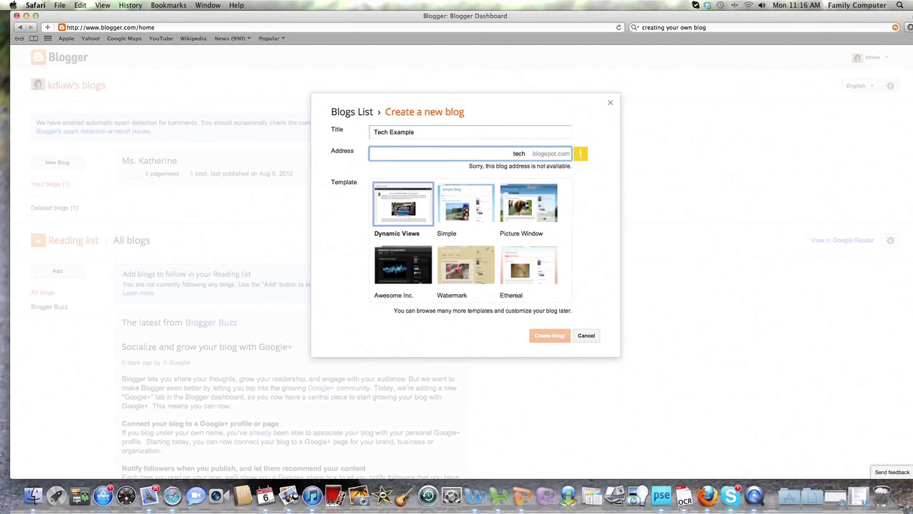
text(examp)
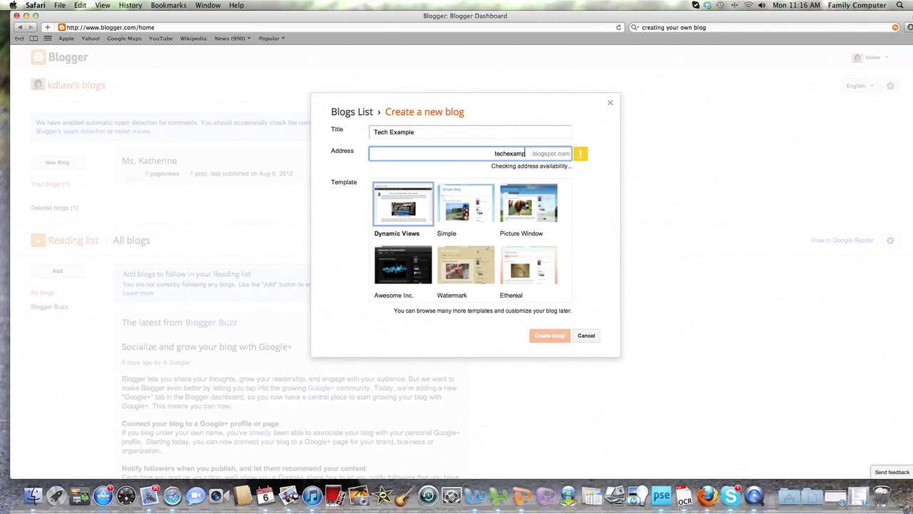
text(le)
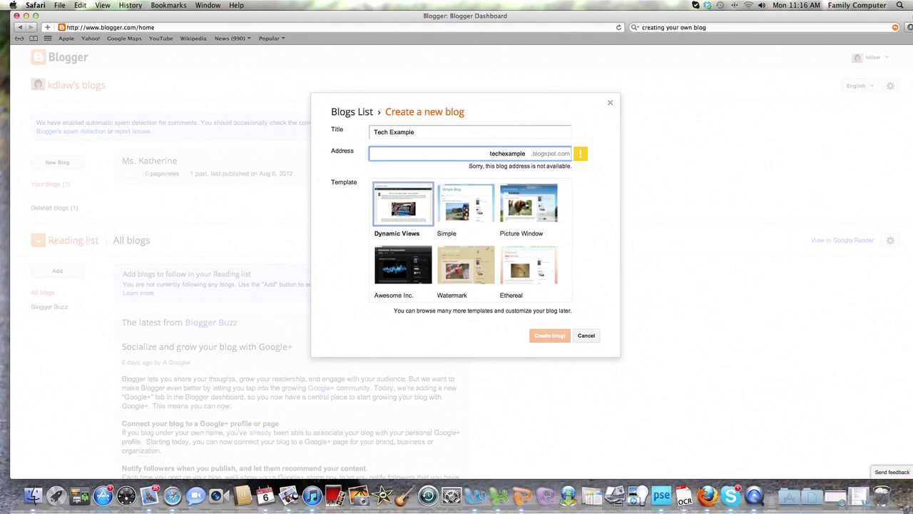
text(2)
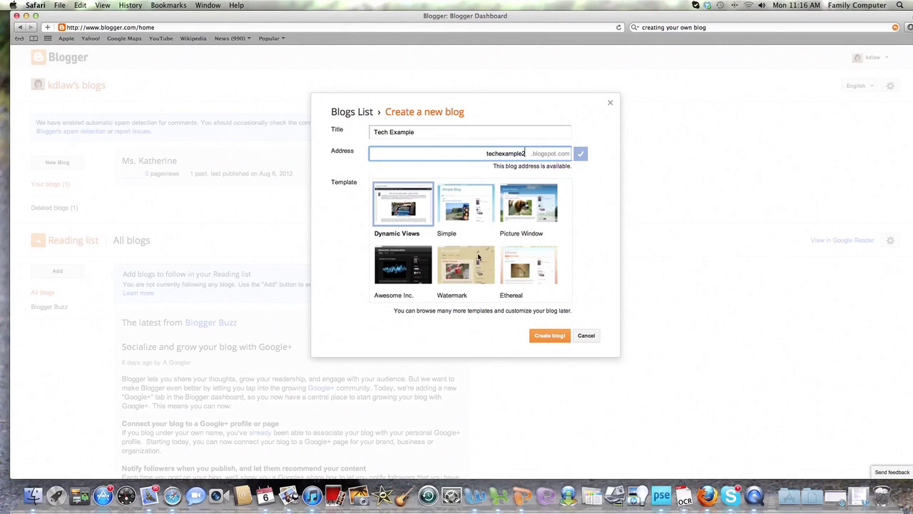
click(477, 216)
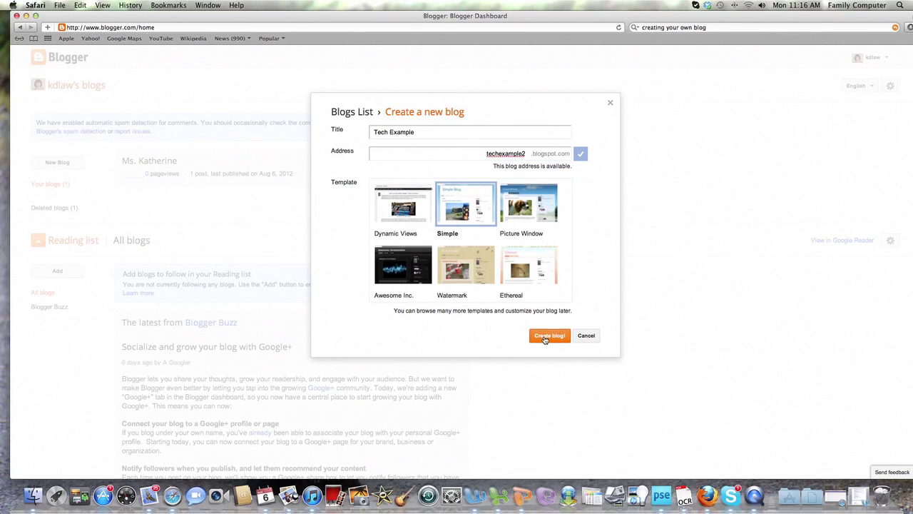
click(545, 338)
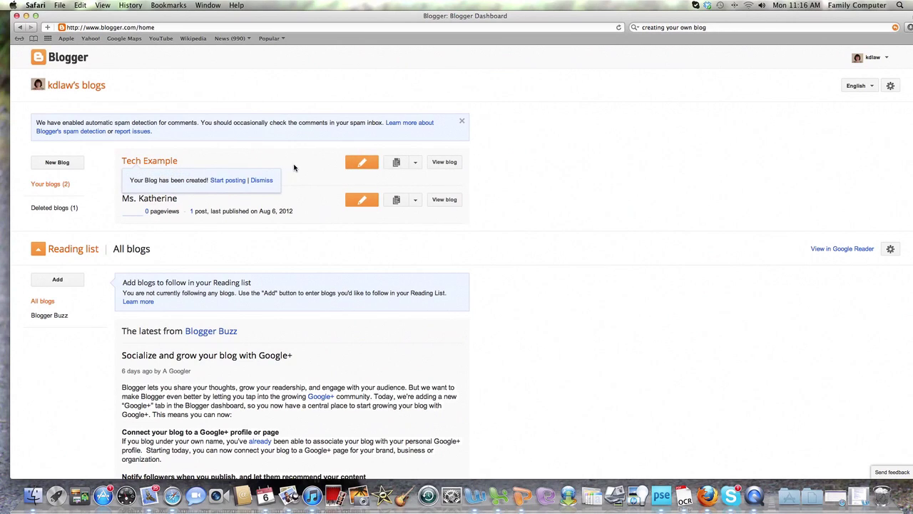
Step: Start a new Tech Example post from the 'Start posting' link and focus its compose area
click(231, 181)
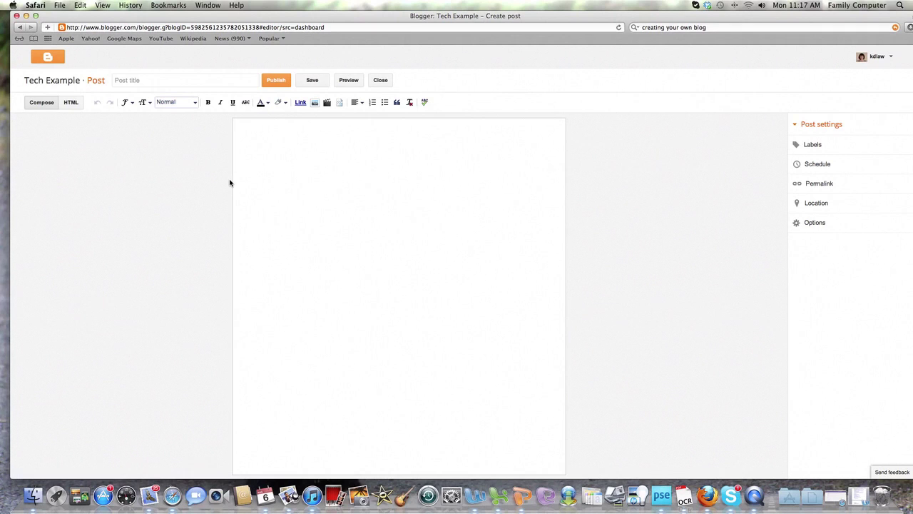
click(263, 147)
key(super+Tab)
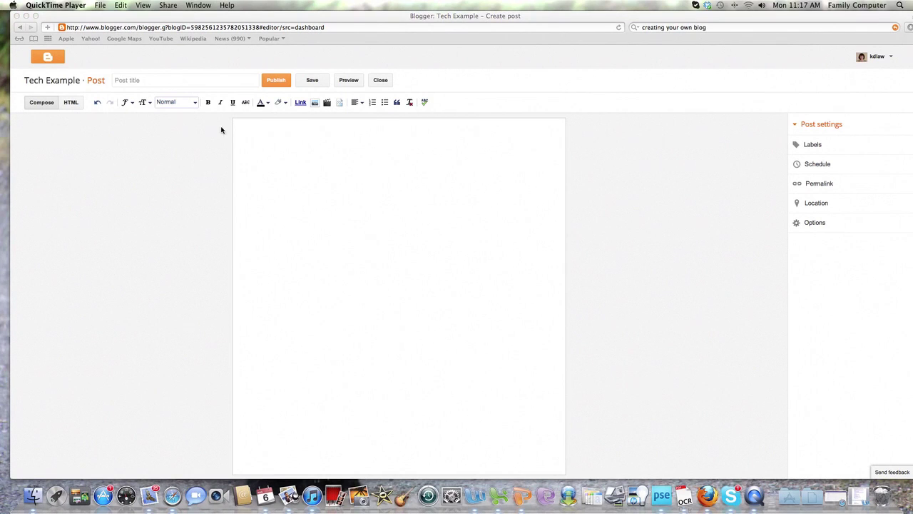
key(super+Tab)
Step: Title the post 'About Me' with body 'Introduction to you for the class you will be co-teaching.'
click(138, 80)
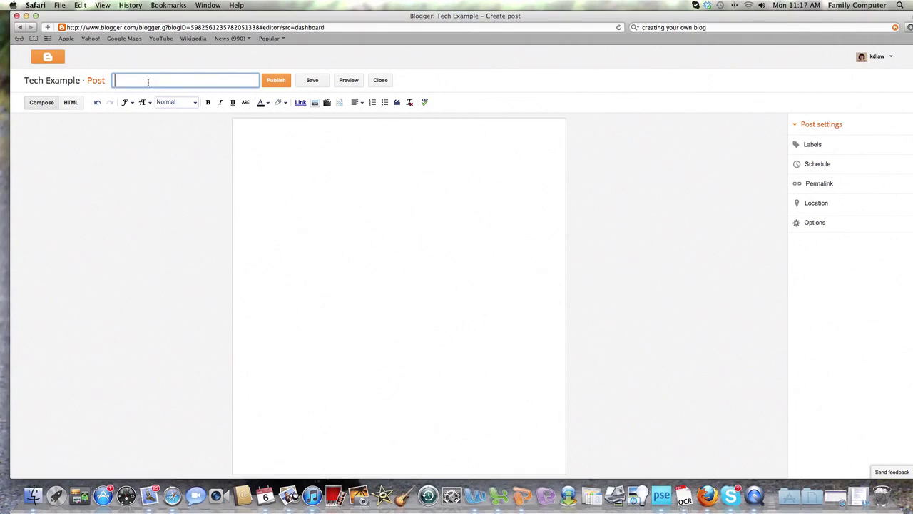
text(About Me)
click(253, 138)
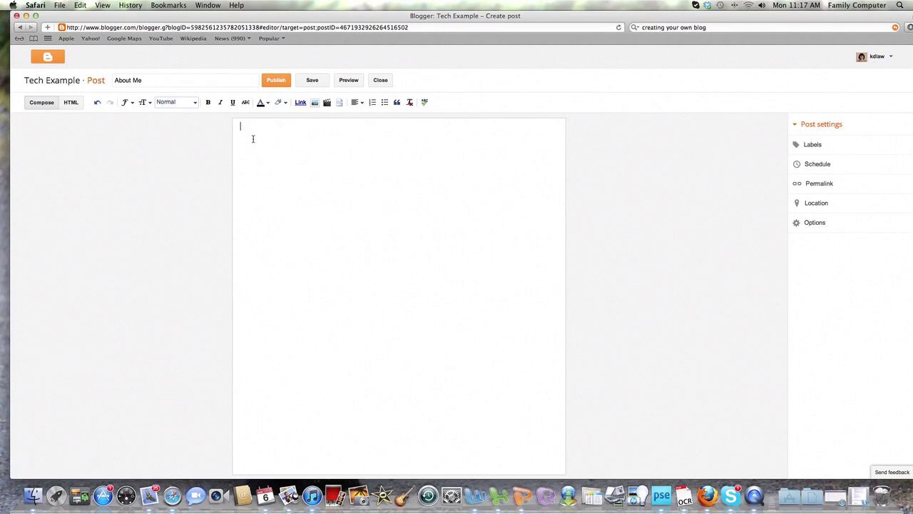
text(Introduction to you for the class you will be co-teaching.)
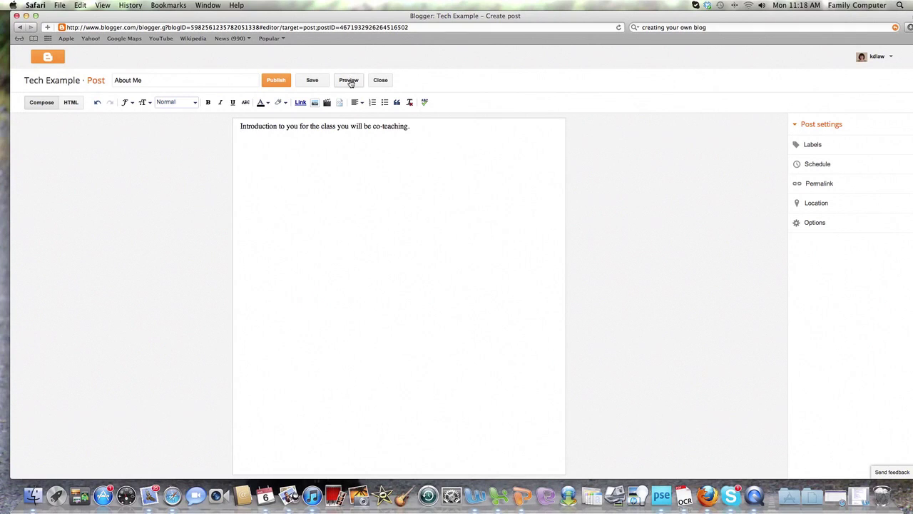
click(350, 82)
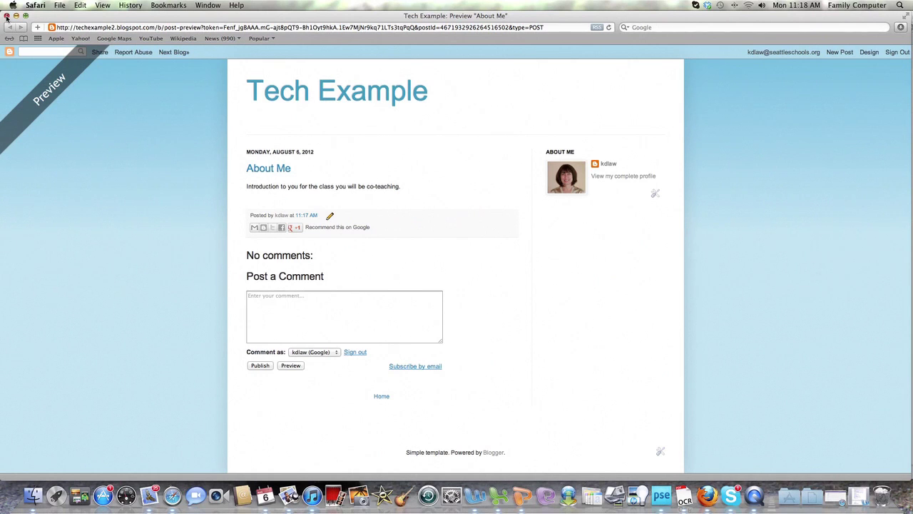
click(6, 16)
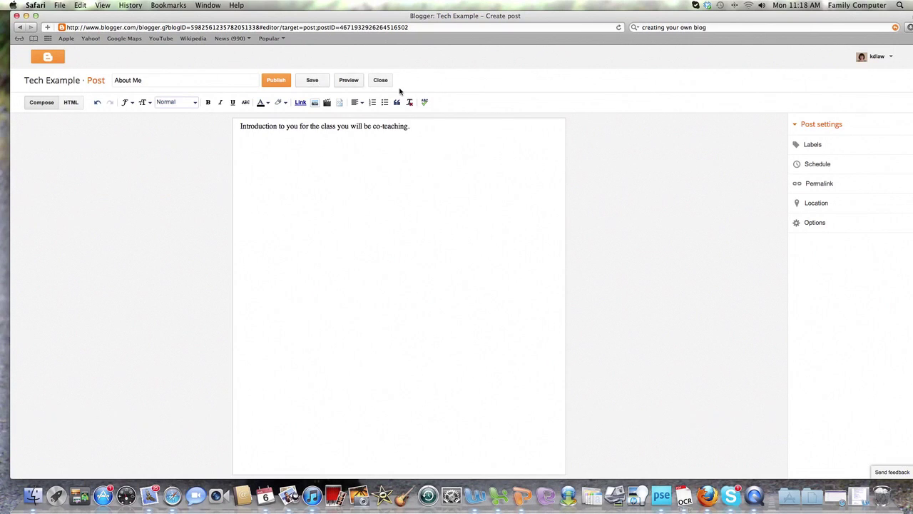
Step: Go from the account menu to the Blogger user profile and enter Edit Profile
click(876, 56)
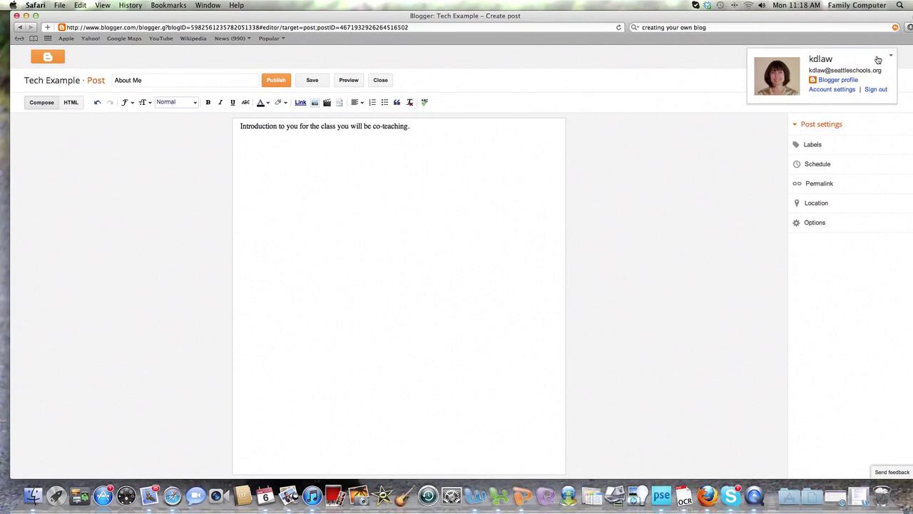
click(839, 80)
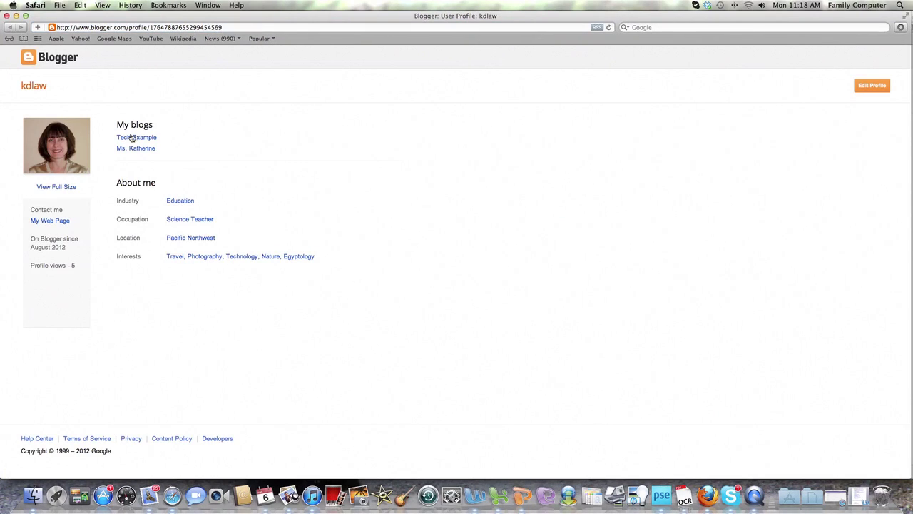
key(ctrl+super+Escape)
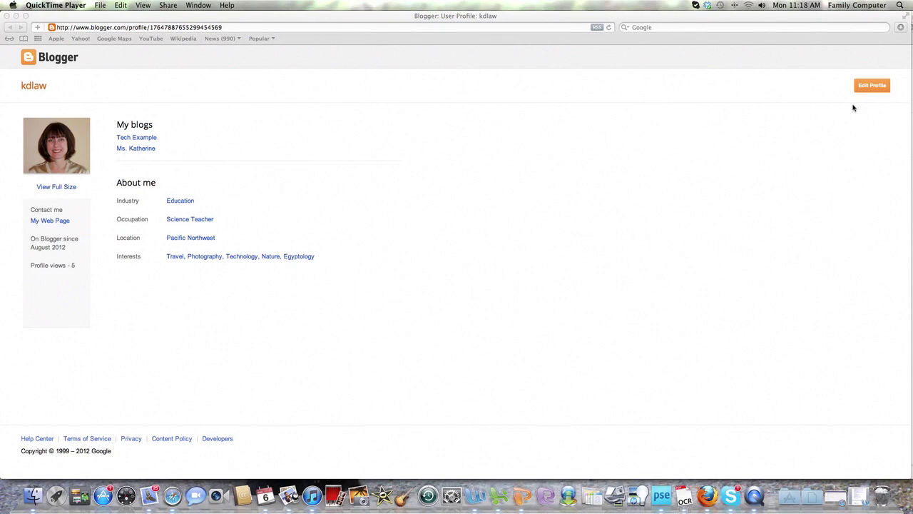
click(864, 92)
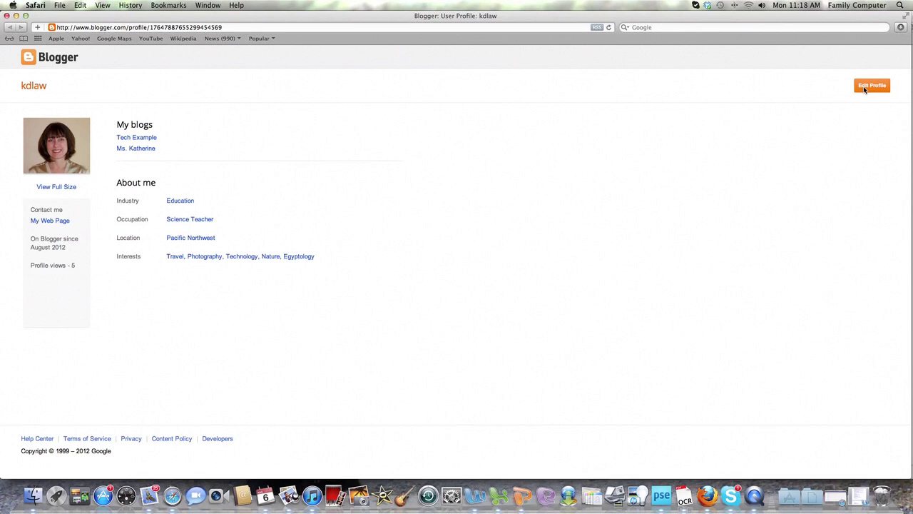
click(863, 88)
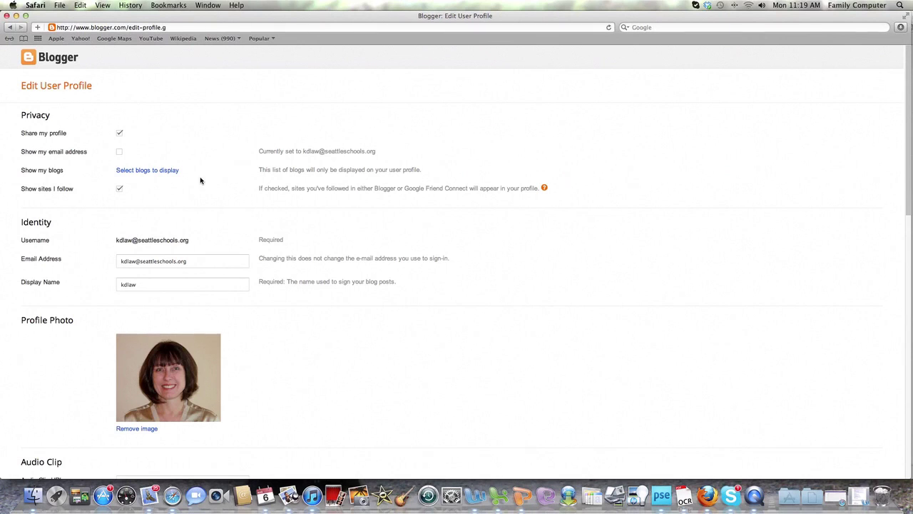
Step: Uncheck 'Show sites I follow' and scroll down through the profile form
click(119, 190)
scroll(216, 225, down, 3)
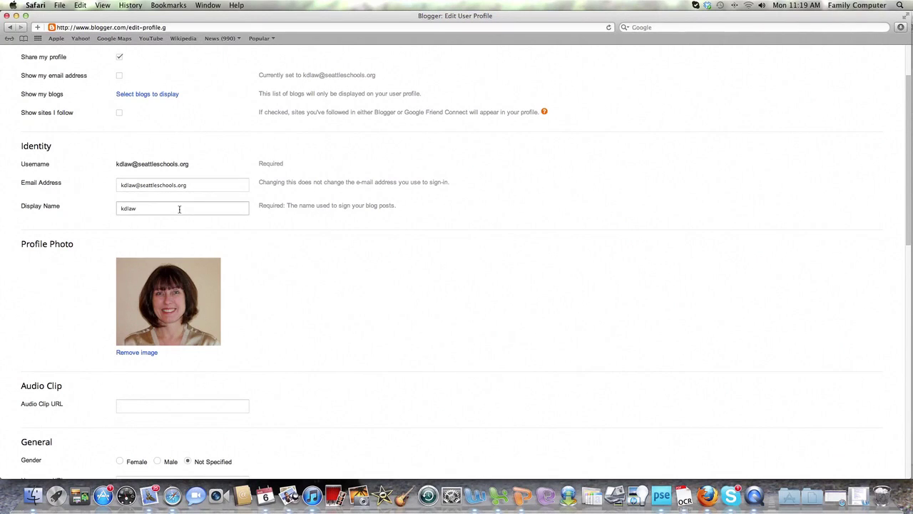
scroll(251, 255, down, 5)
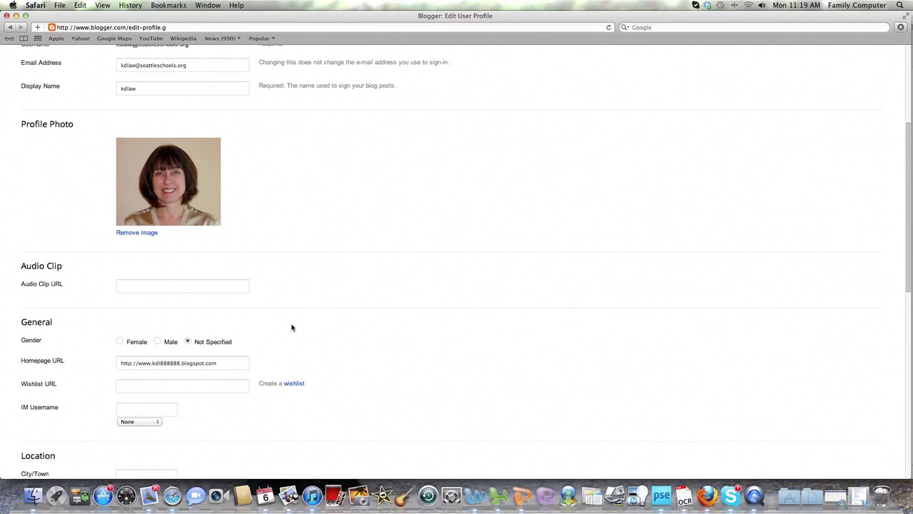
scroll(282, 315, down, 3)
scroll(282, 315, down, 2)
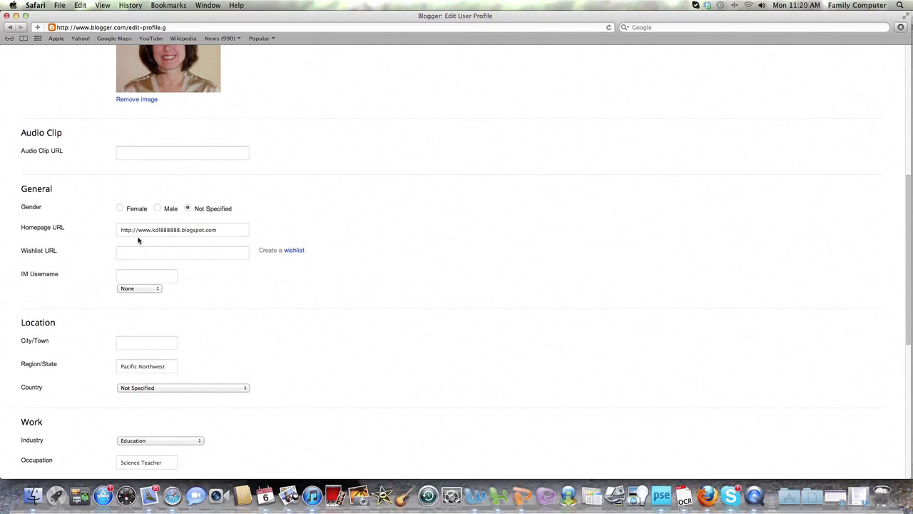
click(148, 234)
scroll(247, 278, down, 5)
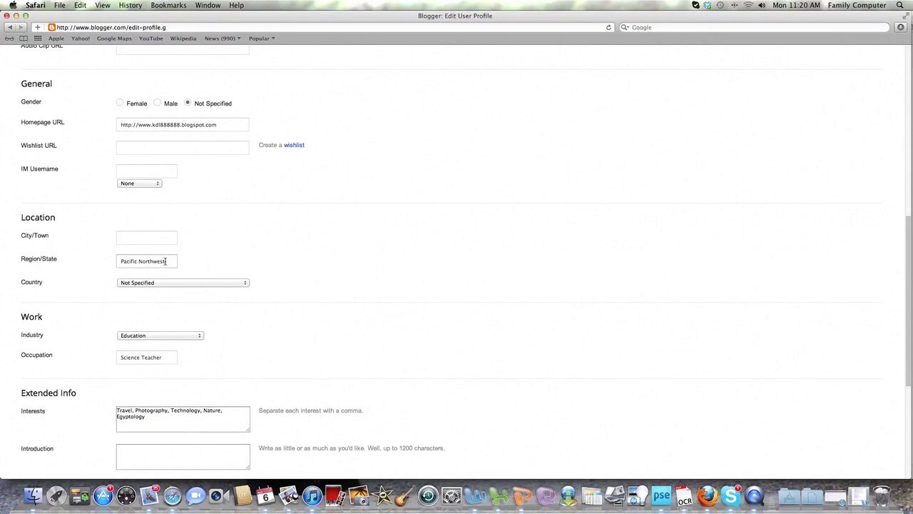
scroll(223, 294, down, 1)
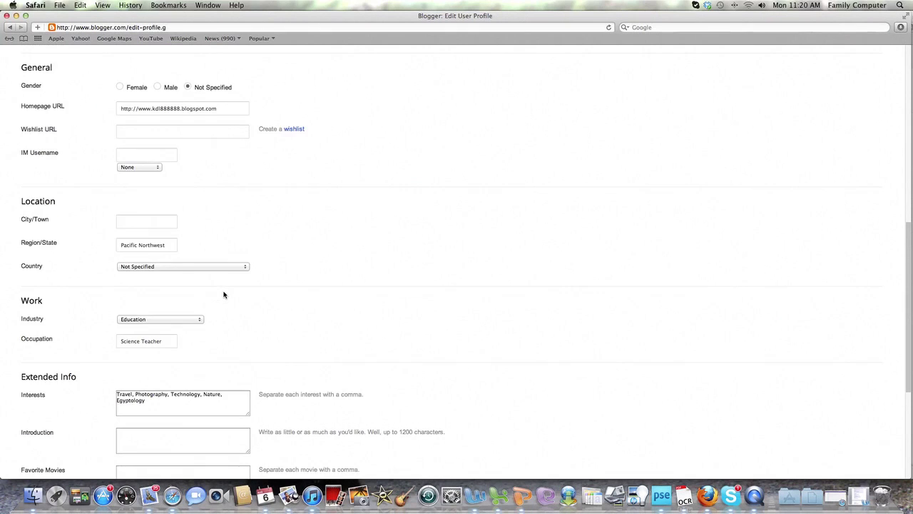
scroll(224, 294, down, 3)
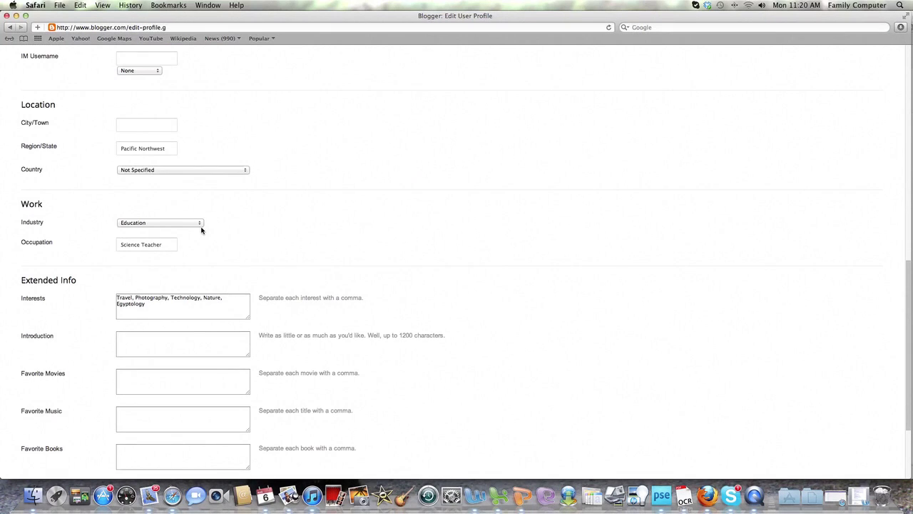
scroll(207, 242, down, 3)
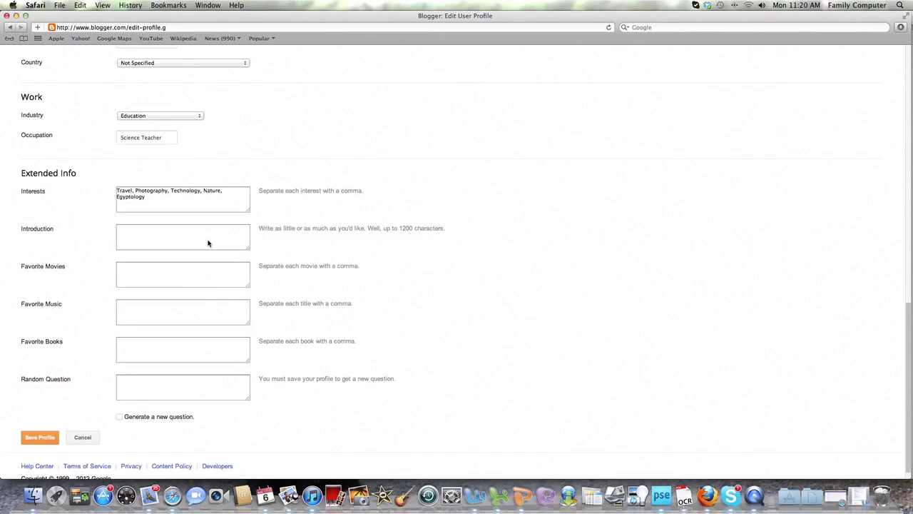
scroll(207, 243, down, 1)
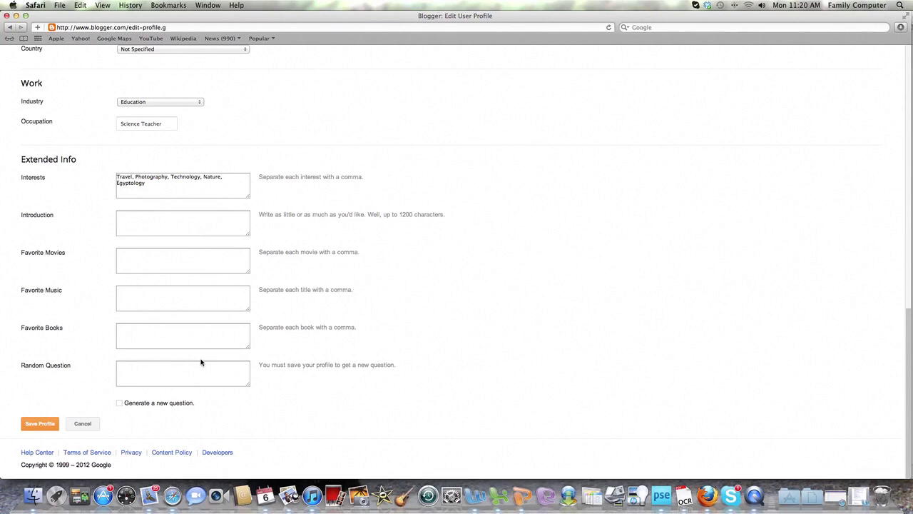
Step: Save the profile, view the updated public profile, and reopen it for editing
click(49, 425)
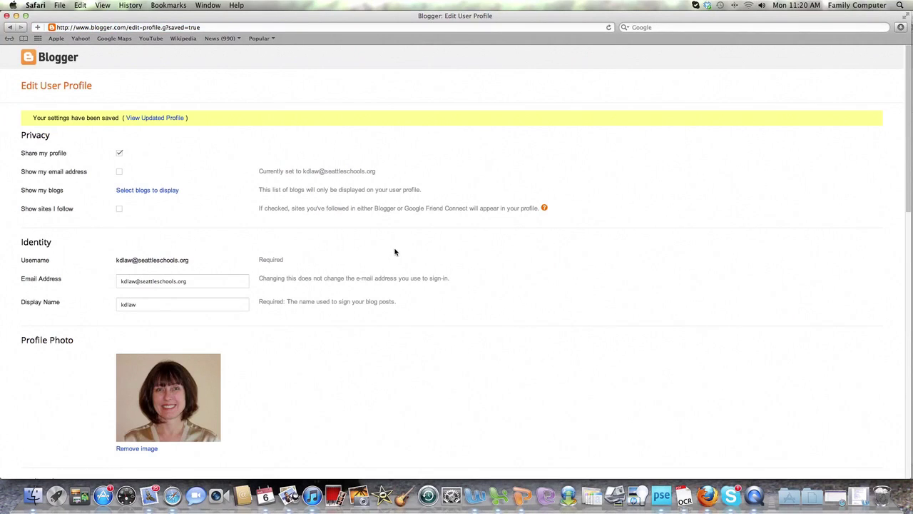
click(160, 118)
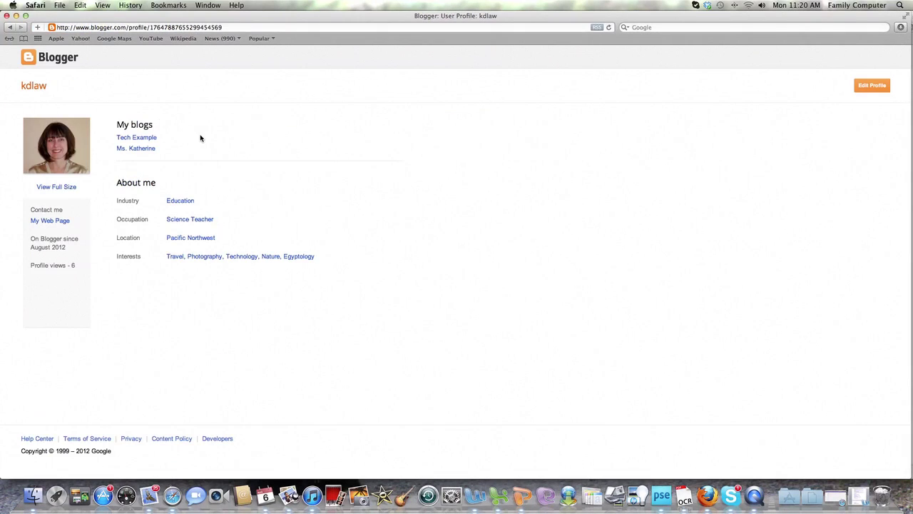
click(879, 87)
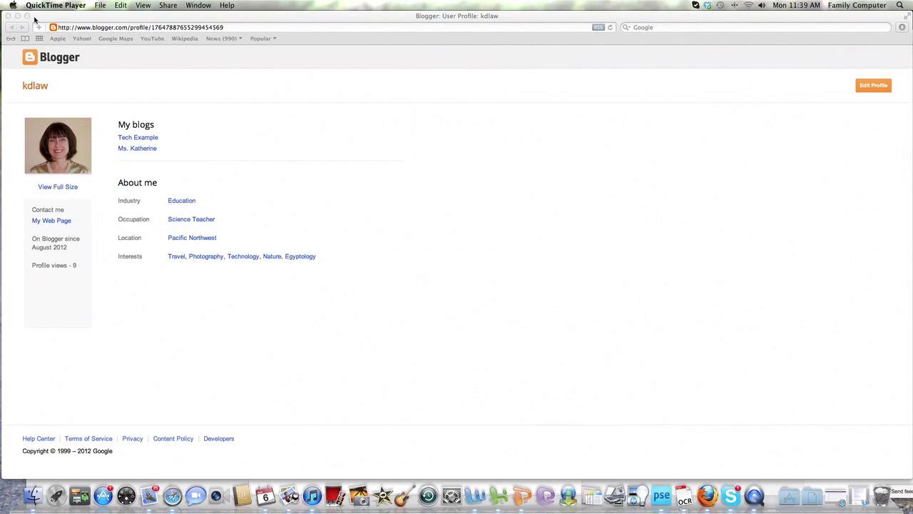
Step: Close the profile window and save the updated About Me post with Update
click(8, 16)
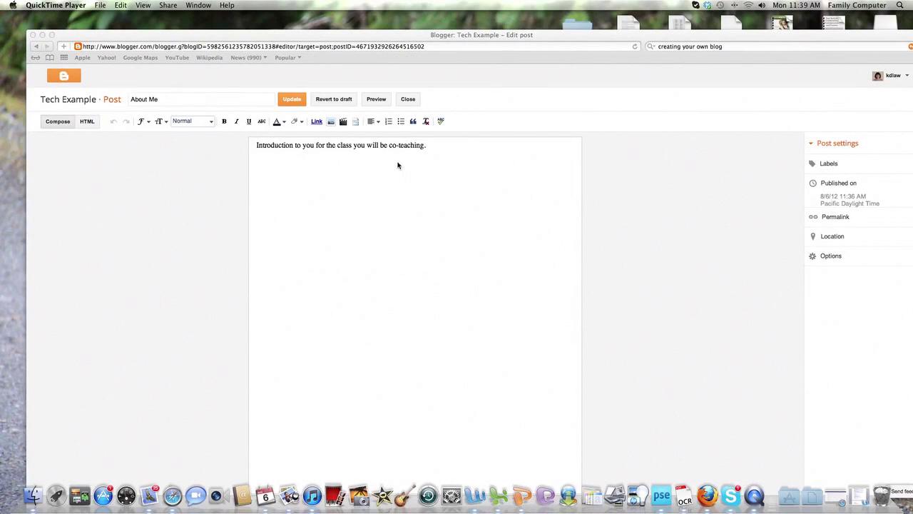
click(294, 102)
click(294, 102)
click(294, 102)
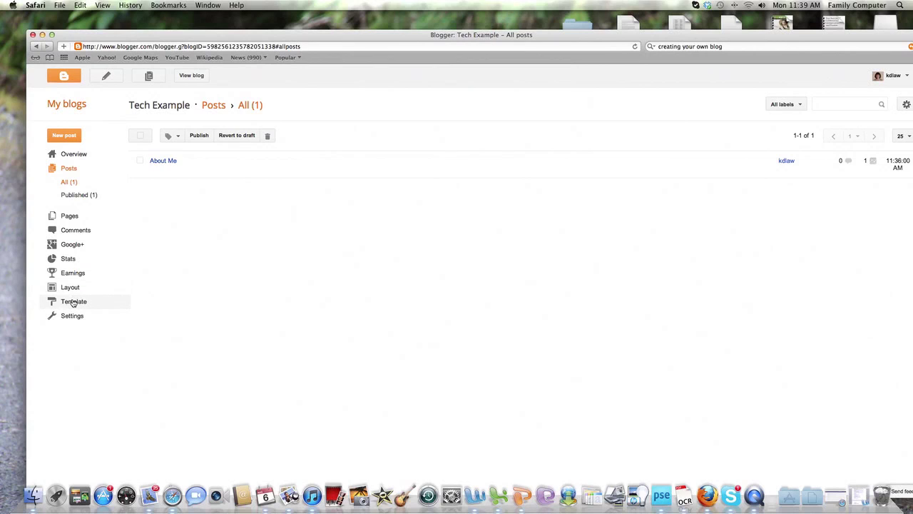
Step: Open the Template page and browse the Dynamic Views, Simple and Picture Window designs
click(74, 302)
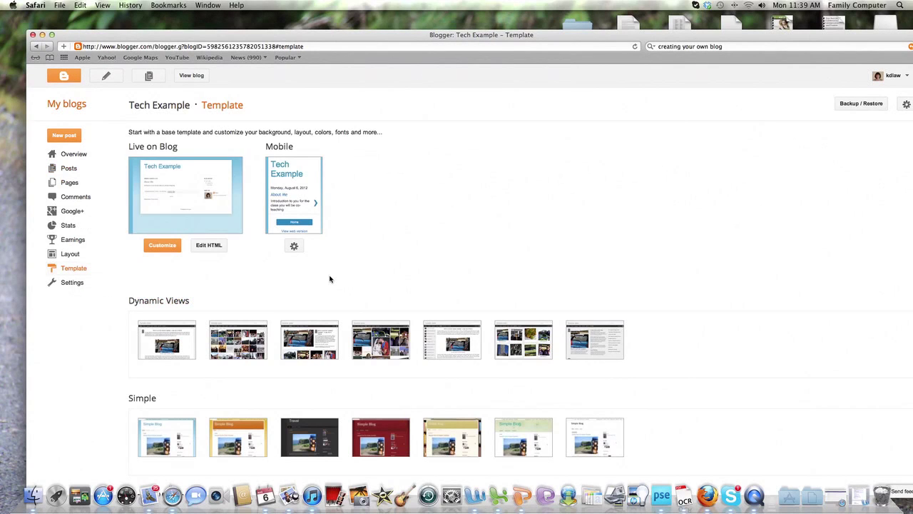
scroll(352, 260, down, 8)
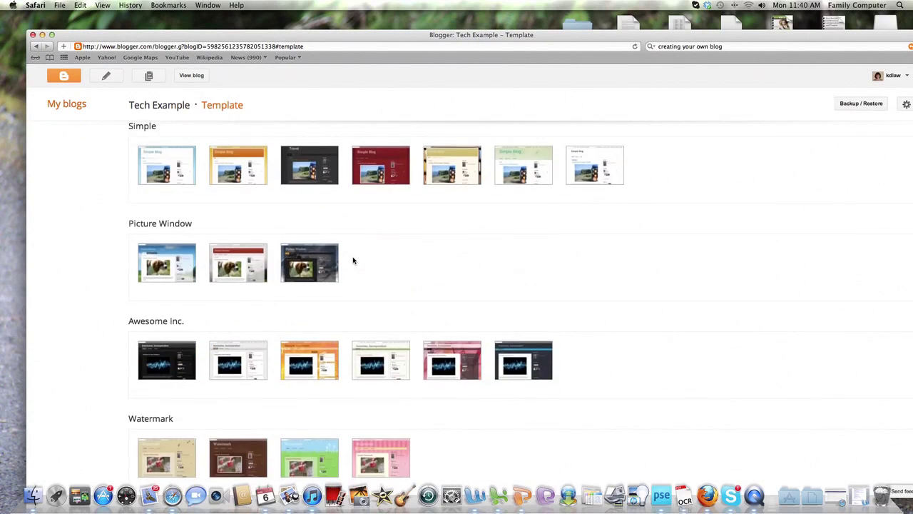
scroll(353, 261, up, 8)
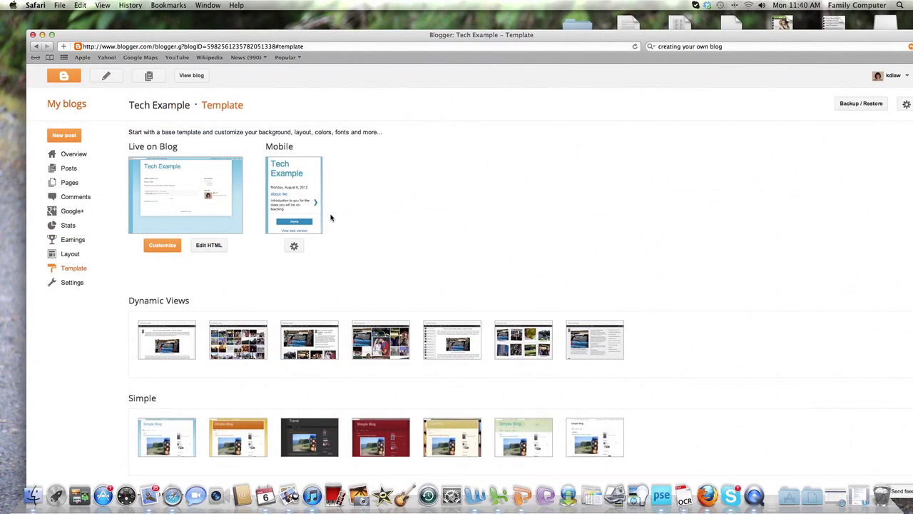
scroll(330, 217, down, 7)
scroll(330, 218, down, 2)
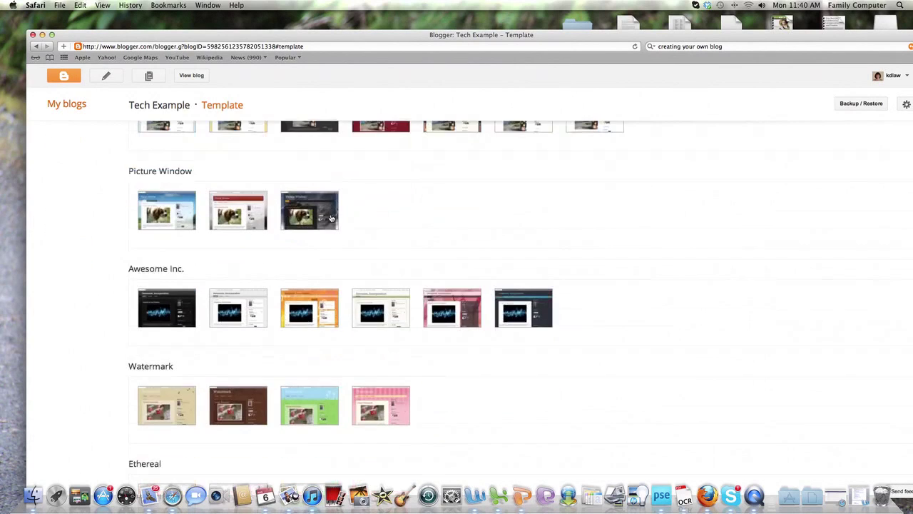
scroll(330, 218, down, 5)
scroll(331, 218, up, 15)
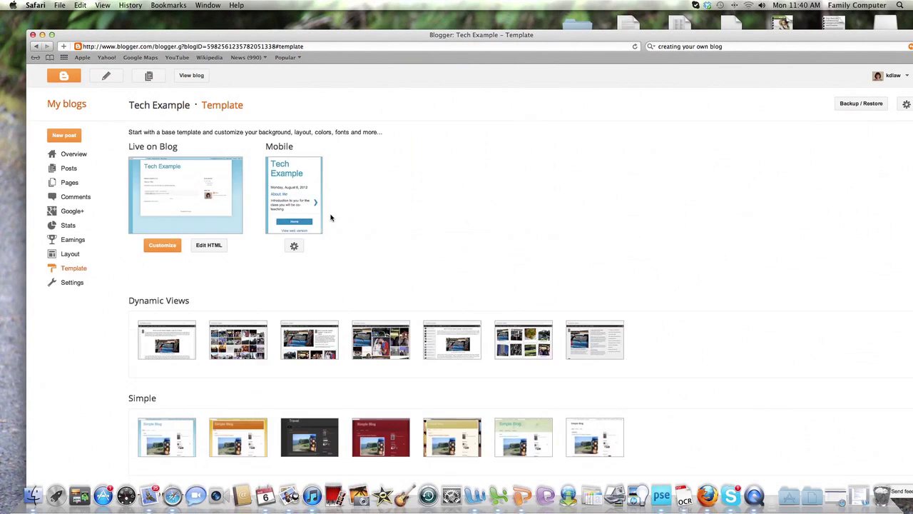